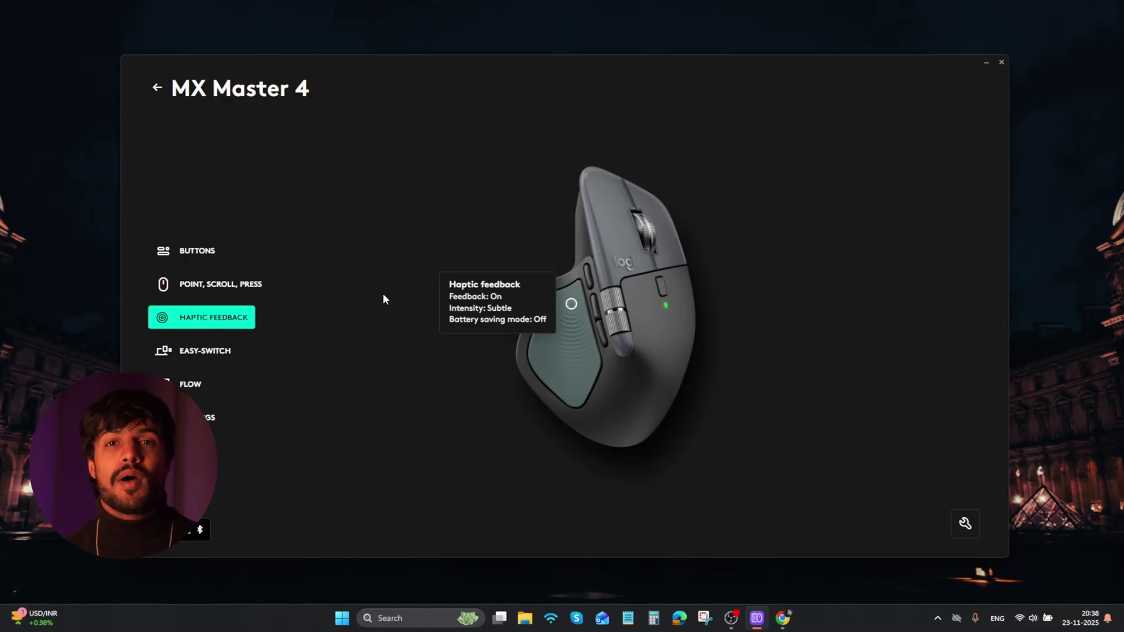
Review the haptic feedback settings, then switch windows and bring up the Actions Ring
click(480, 287)
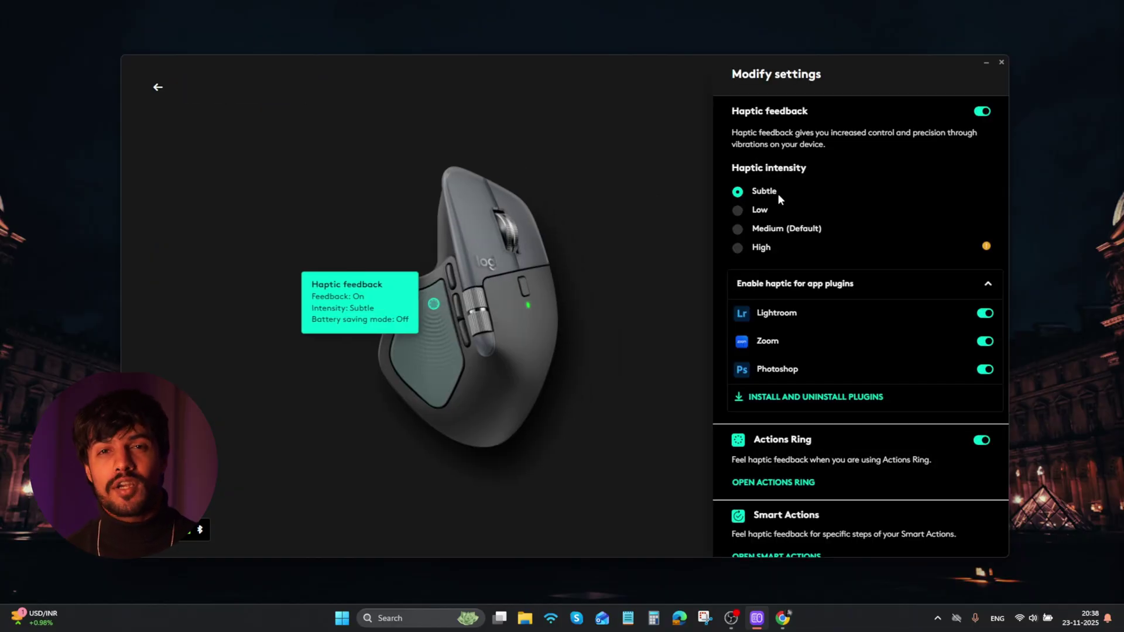
scroll(981, 220, down, 4)
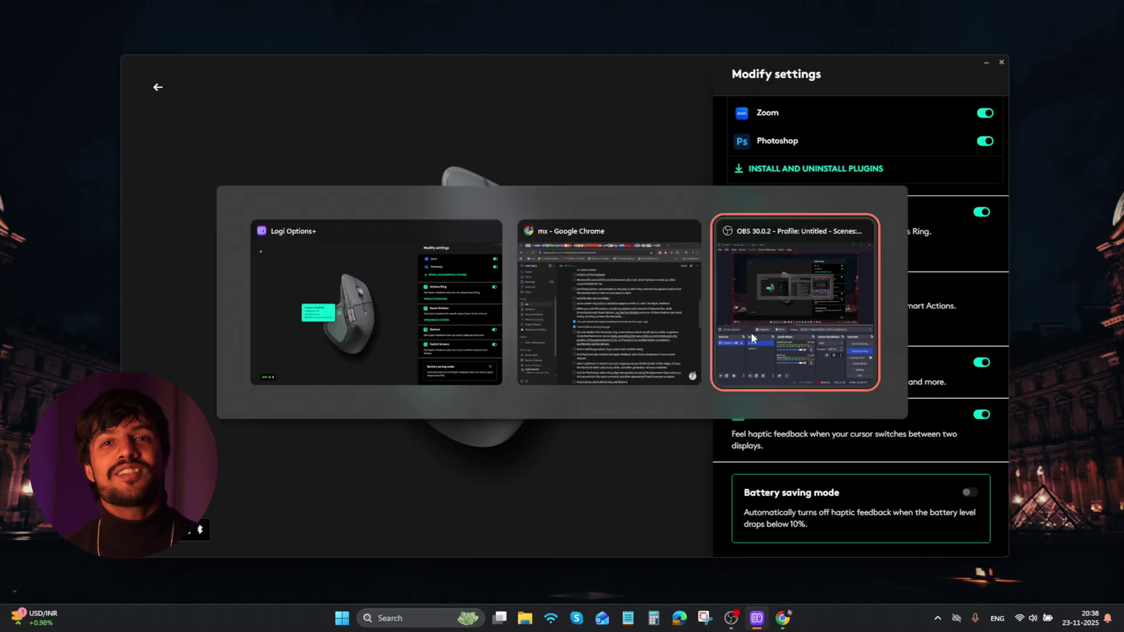
key(alt+shift+Tab)
key(alt+shift+Tab)
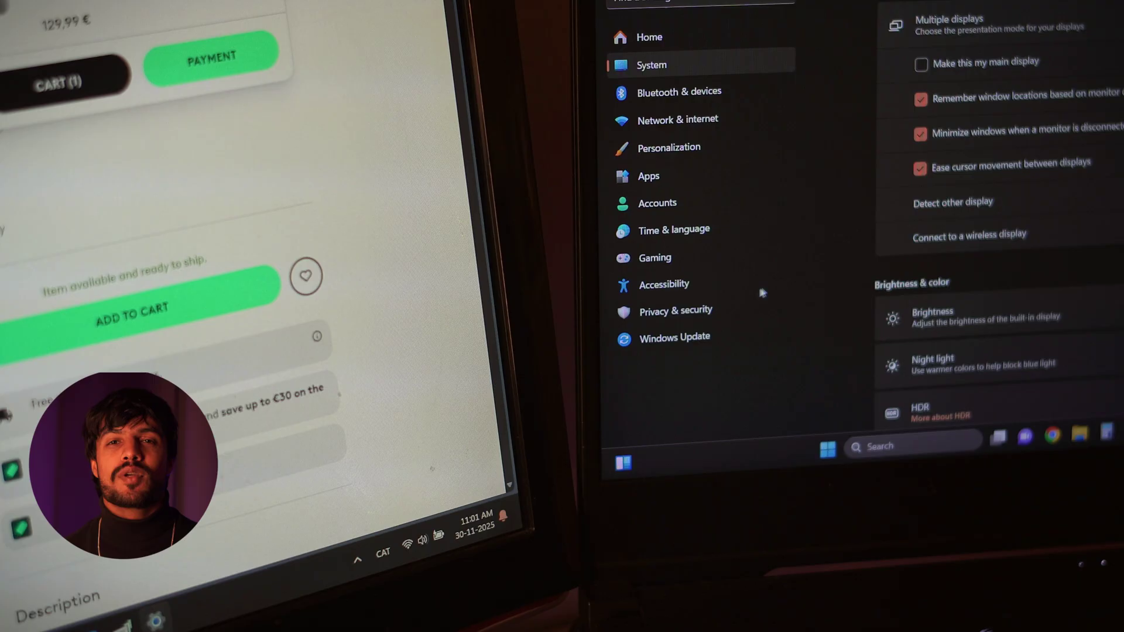
click(838, 252)
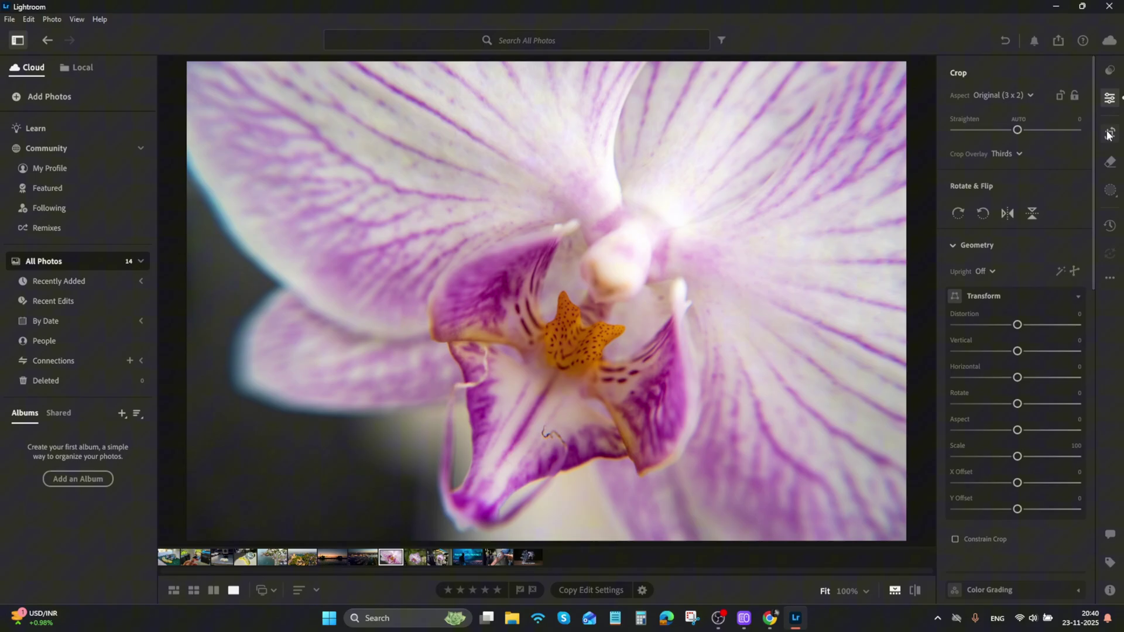
Try a crop on the orchid photo and undo it, then pull Highlights to -100
click(1108, 135)
drag(903, 63, 798, 151)
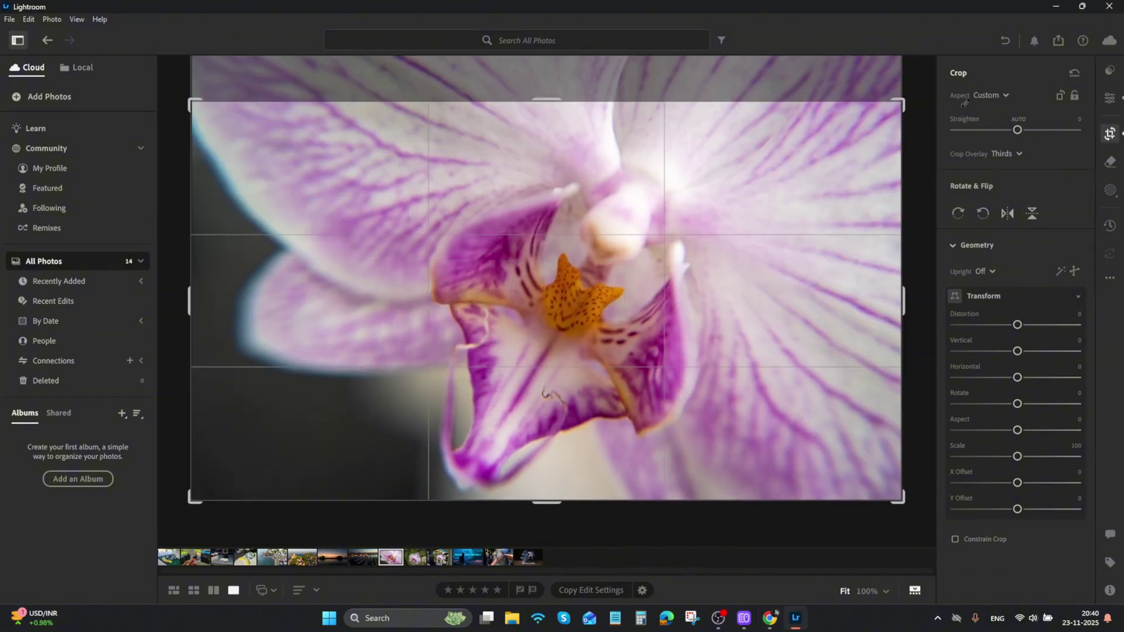
key(ctrl+z)
click(1107, 100)
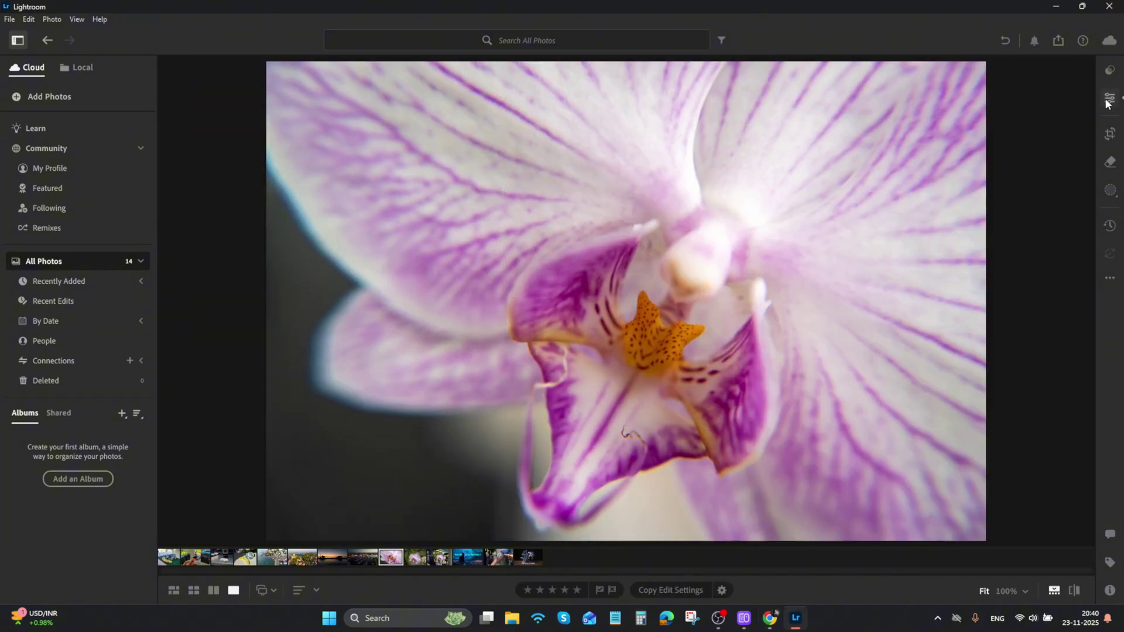
mouse_move(955, 246)
mouse_down()
mouse_move(976, 244)
mouse_move(948, 249)
mouse_up()
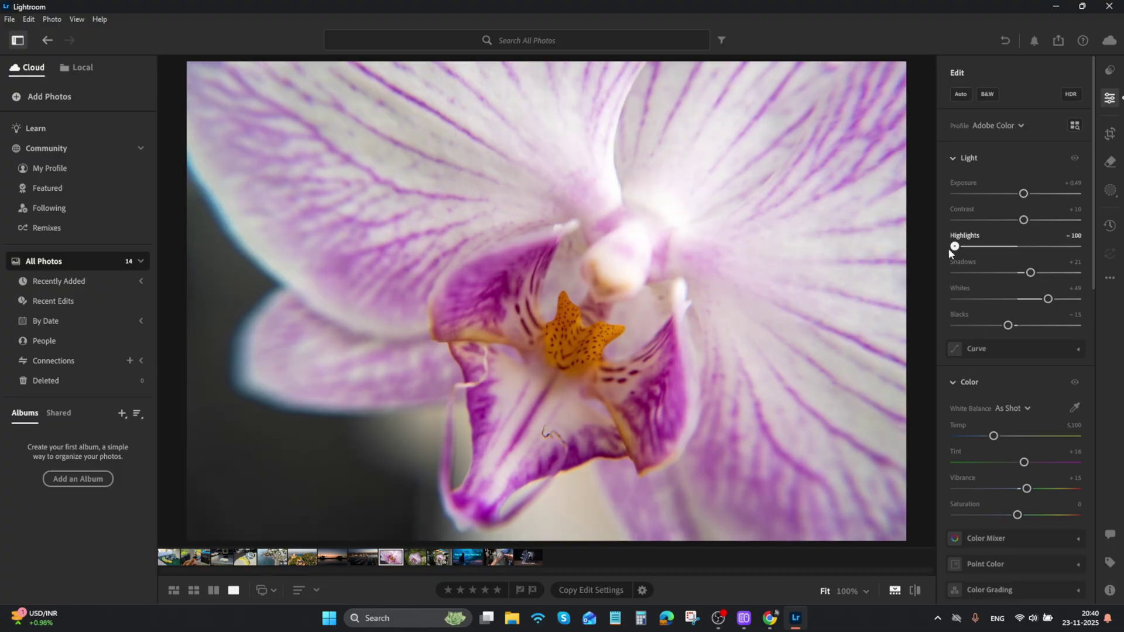
Erase the flower's pale centre with the AI Remove brush
key(h)
drag(617, 276, 615, 243)
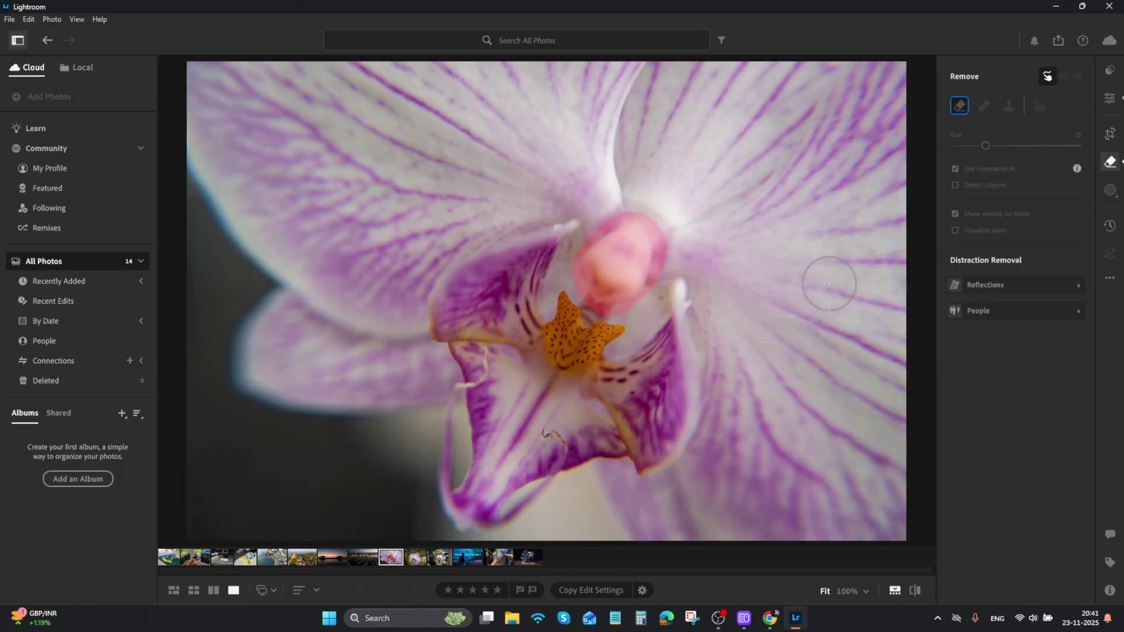
click(1047, 324)
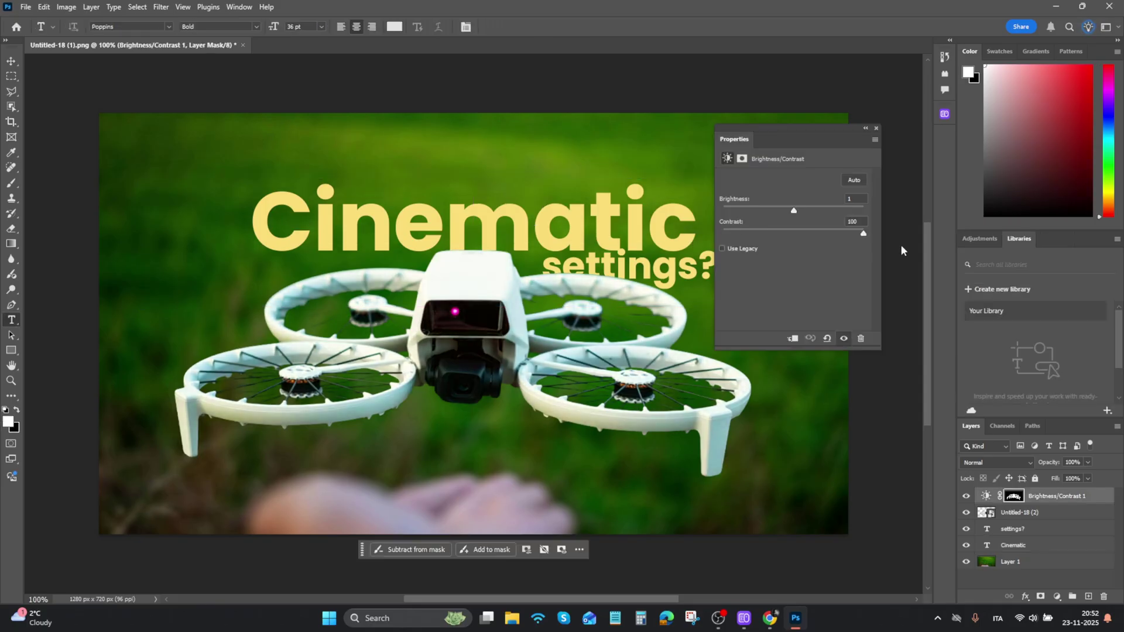
Lower Contrast to -2 and generative-fill 'add a butterfly' in the upper-left selection
drag(869, 250, 790, 254)
drag(123, 136, 229, 230)
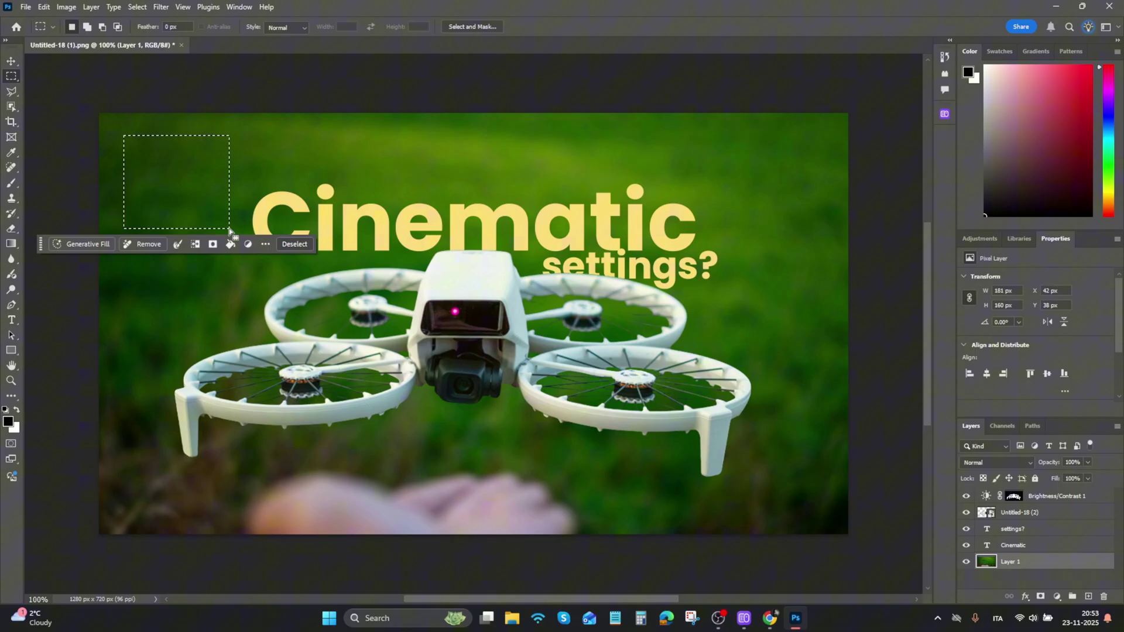
click(84, 244)
text(add a butterfly)
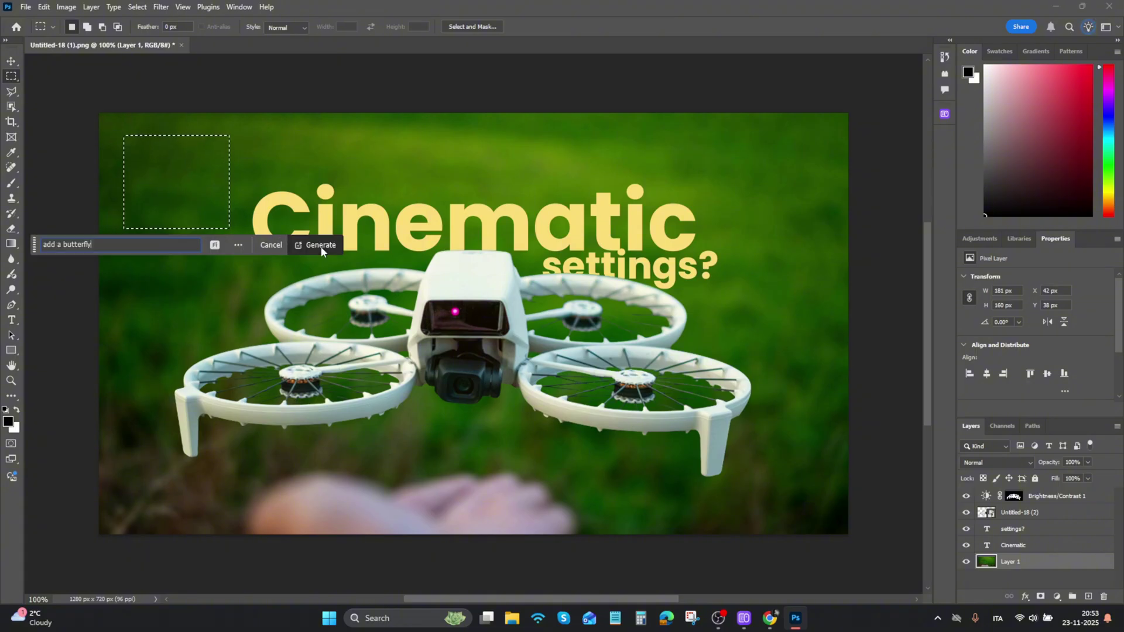
click(316, 244)
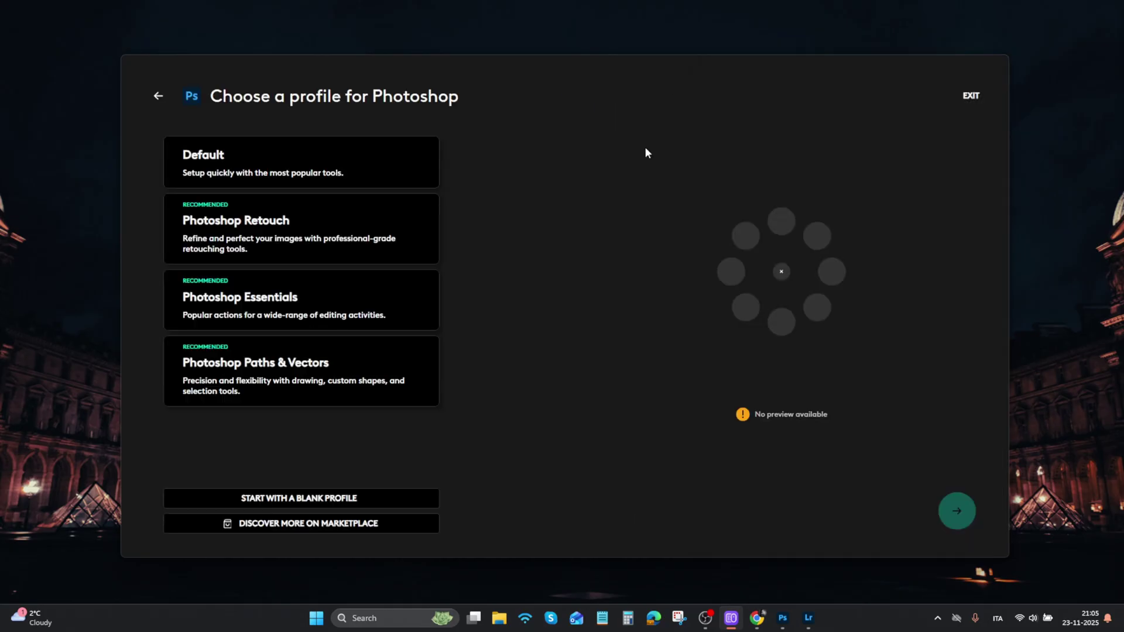
Browse the Default, Photoshop Retouch and Photoshop Essentials profiles in Logi Options+
click(305, 164)
click(343, 231)
click(350, 299)
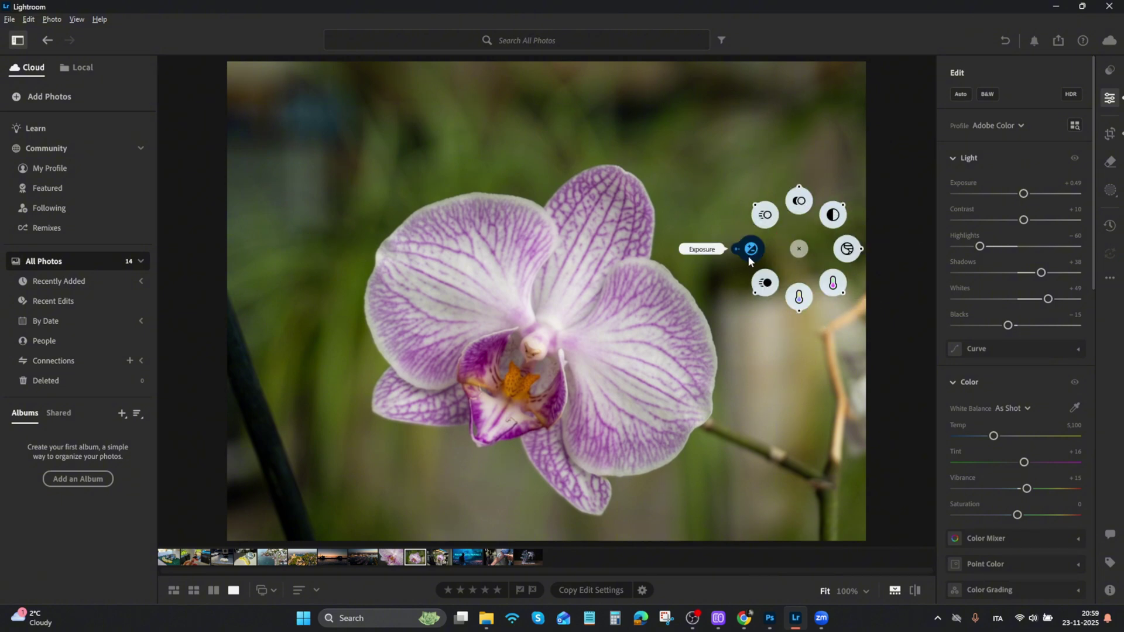
scroll(748, 255, down, 2)
scroll(748, 256, down, 1)
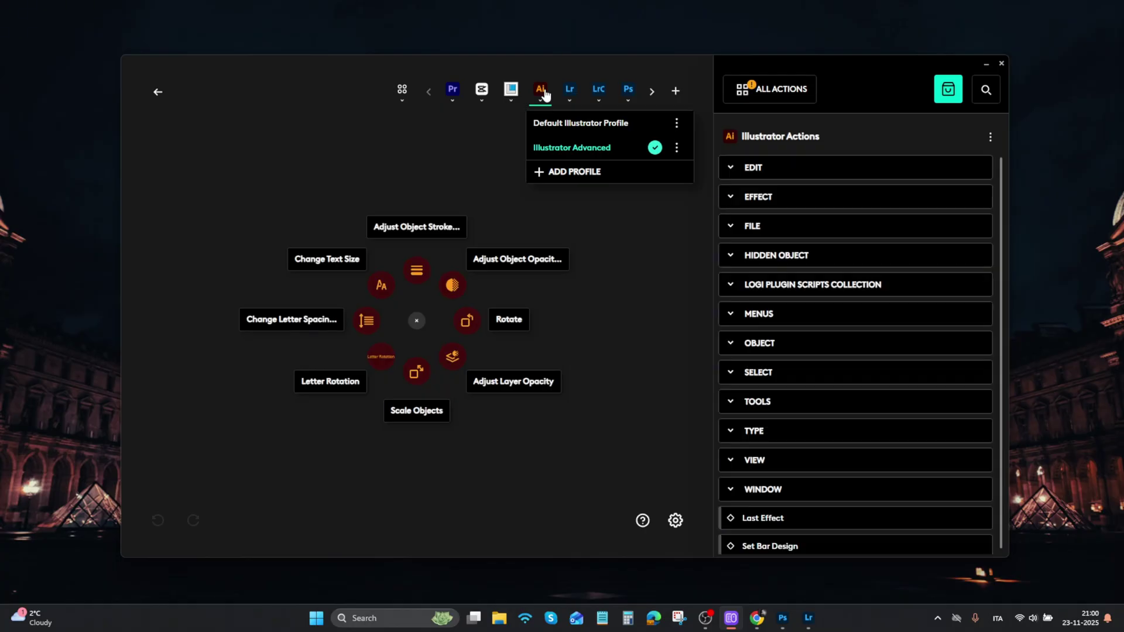
View the Premiere Pro ring and AI Tools folder, then expand CapCut's media, mouse and keyboard actions
click(453, 91)
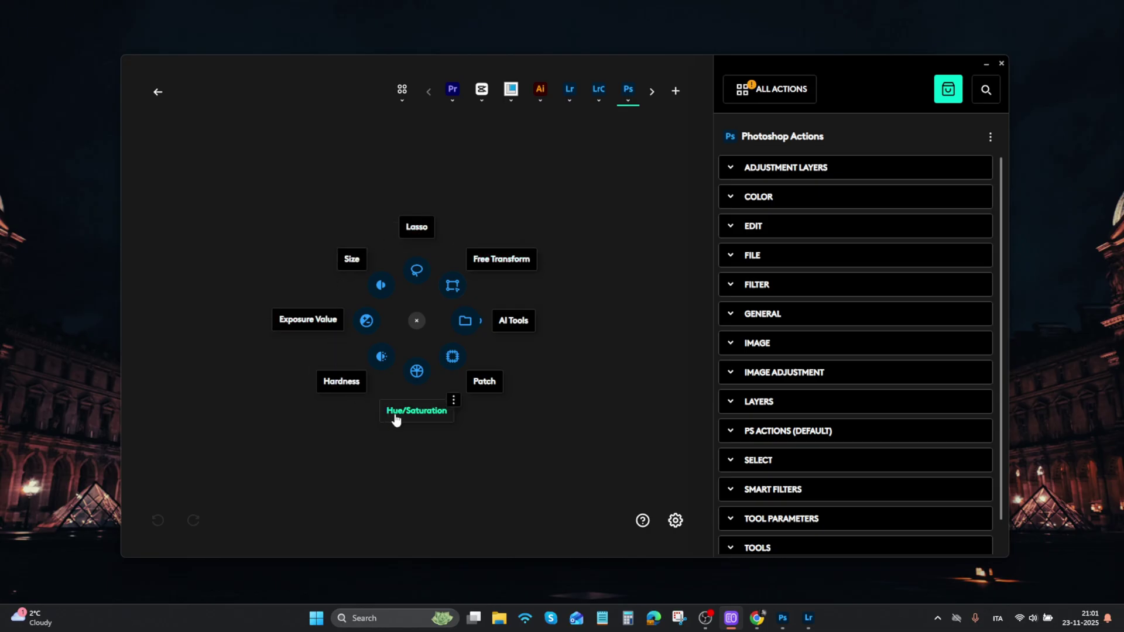
click(467, 321)
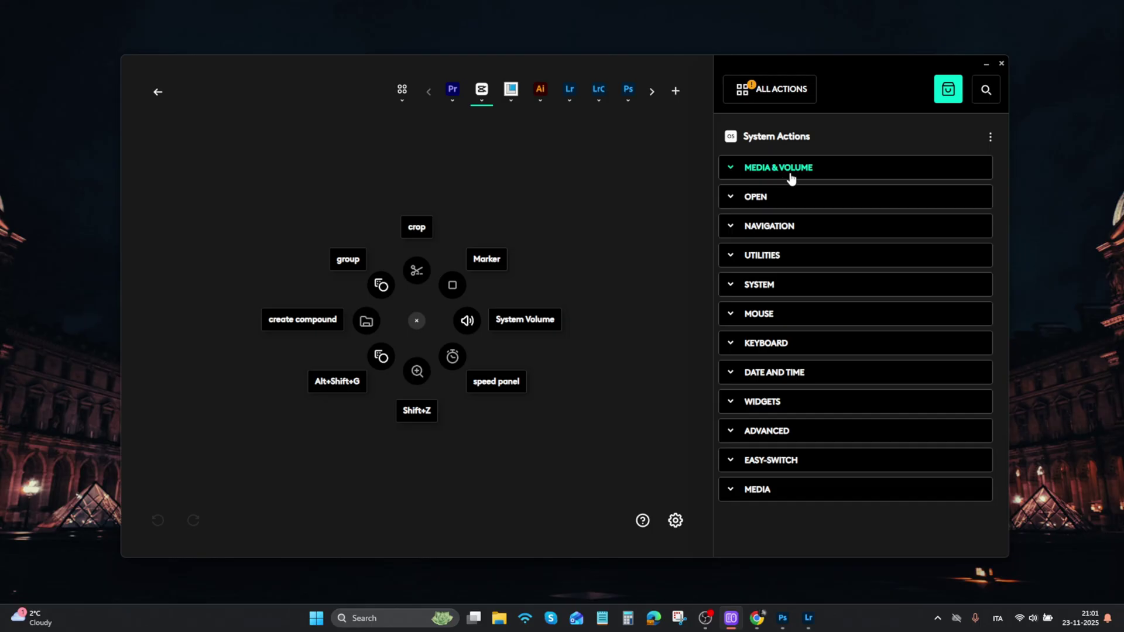
click(789, 168)
scroll(823, 221, down, 3)
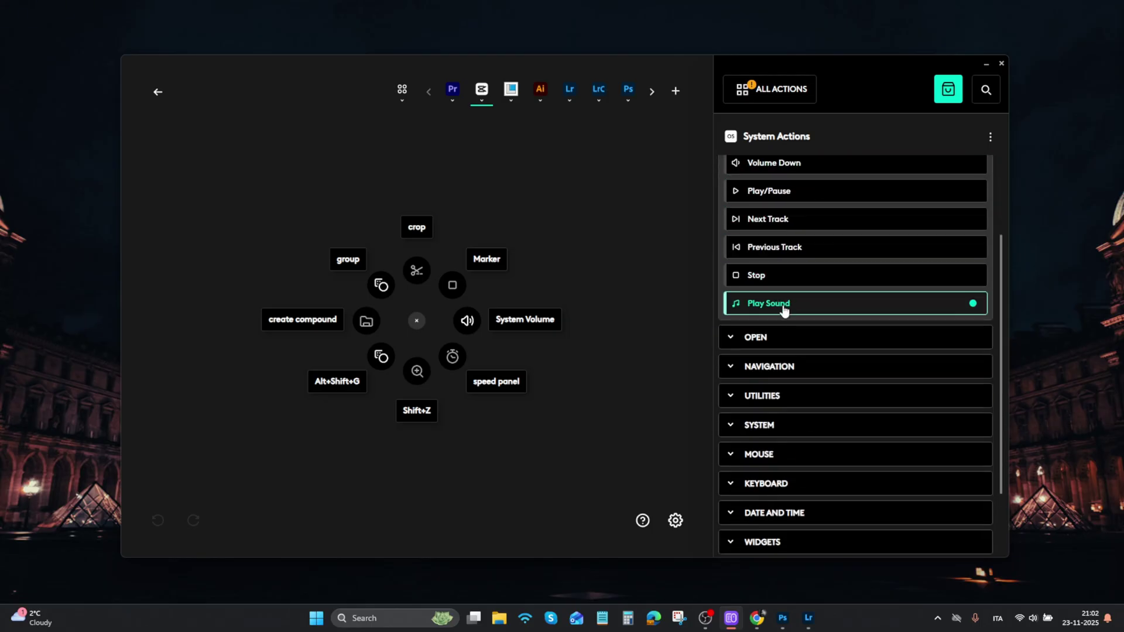
click(765, 484)
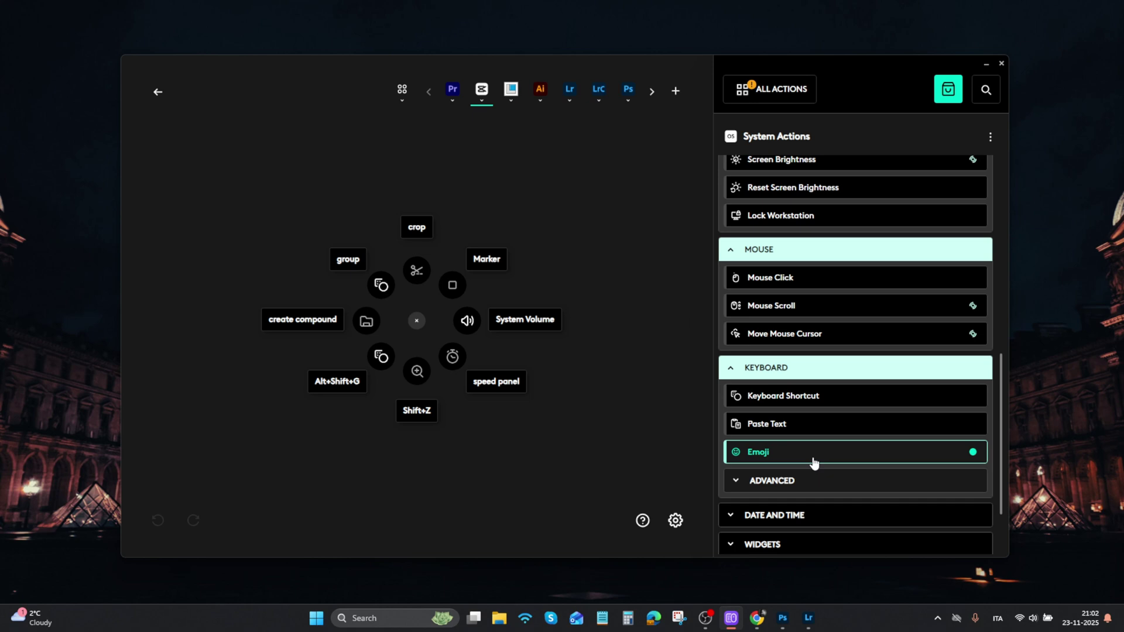
Reassign the crop slot's keyboard shortcut to Ctrl+B
click(422, 230)
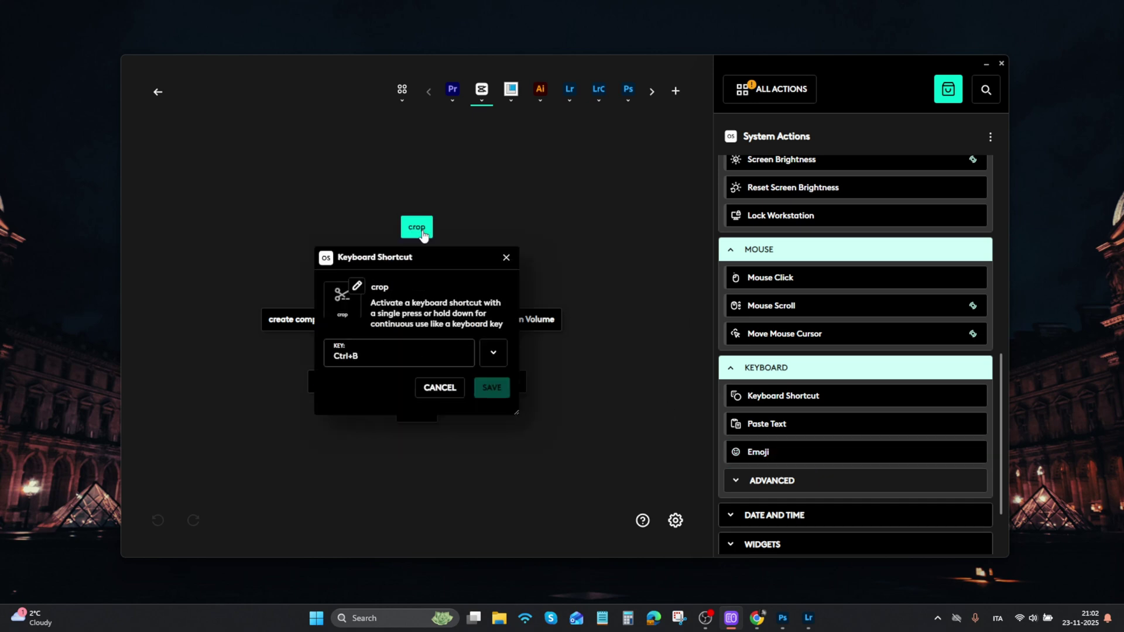
click(416, 357)
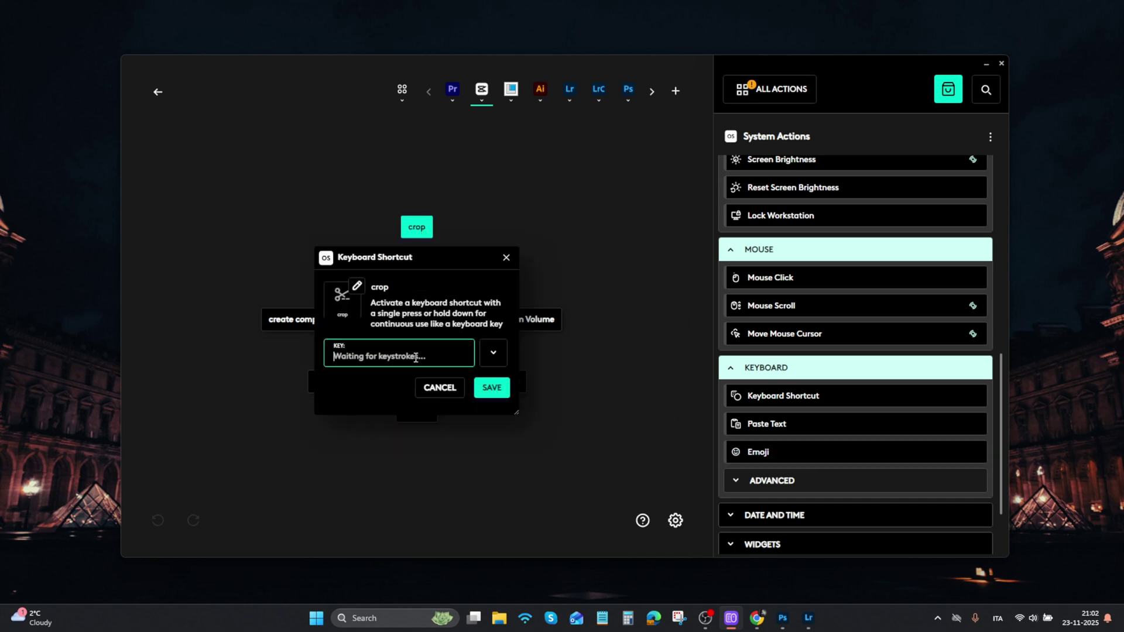
key(ctrl+b)
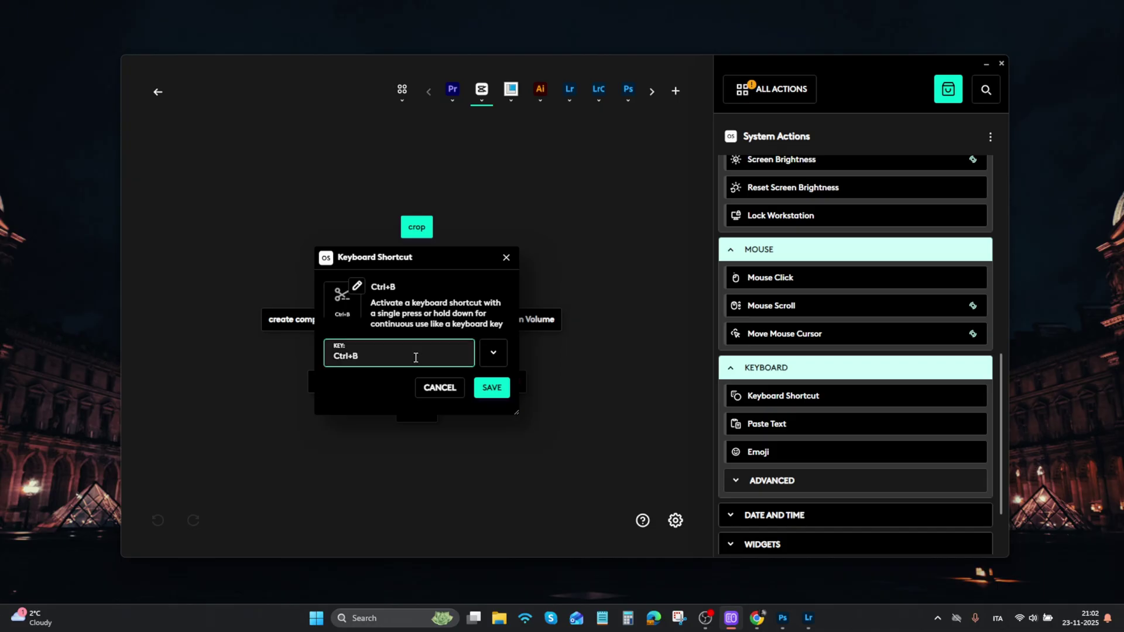
Name the Ctrl+B action 'Split' and browse the Icon Library for its icon
click(410, 286)
text(Split)
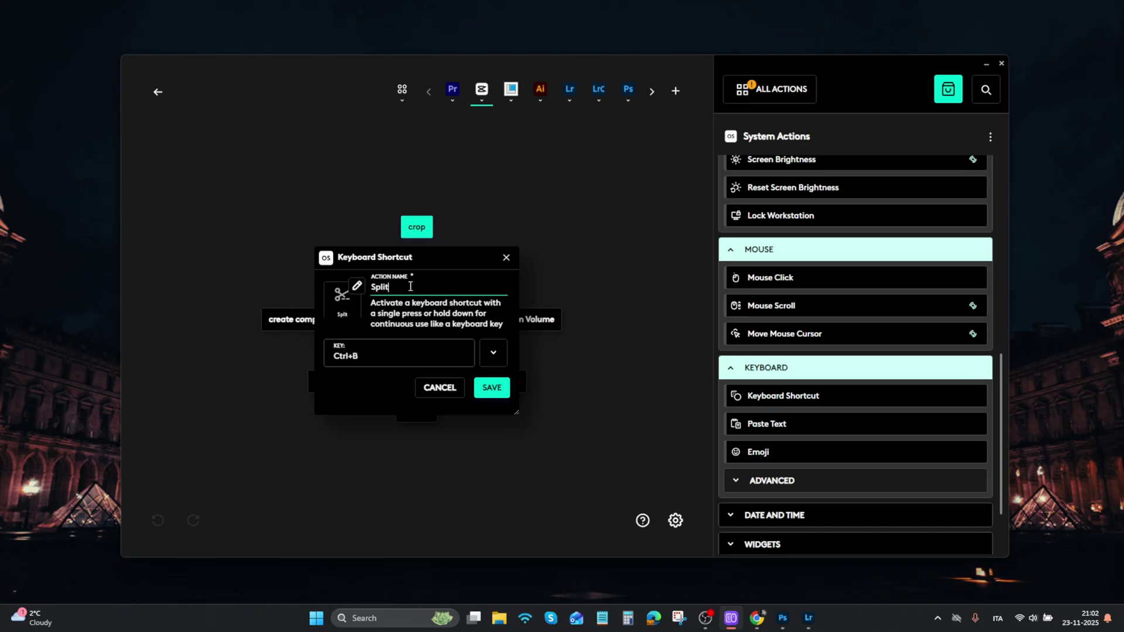
click(360, 291)
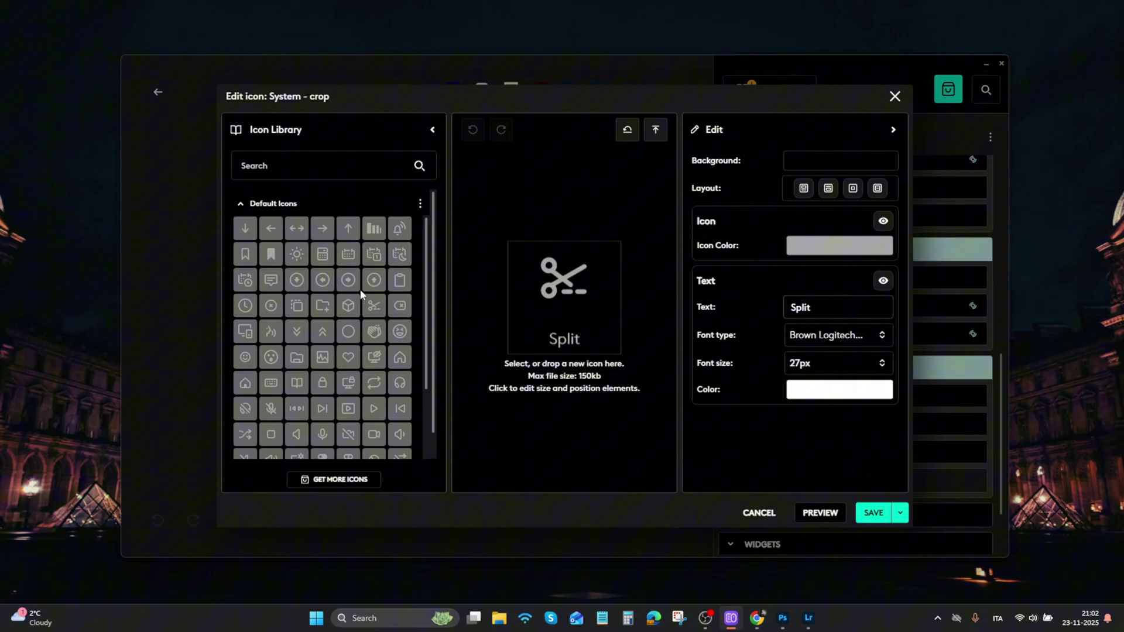
scroll(364, 336, down, 1)
scroll(364, 342, down, 2)
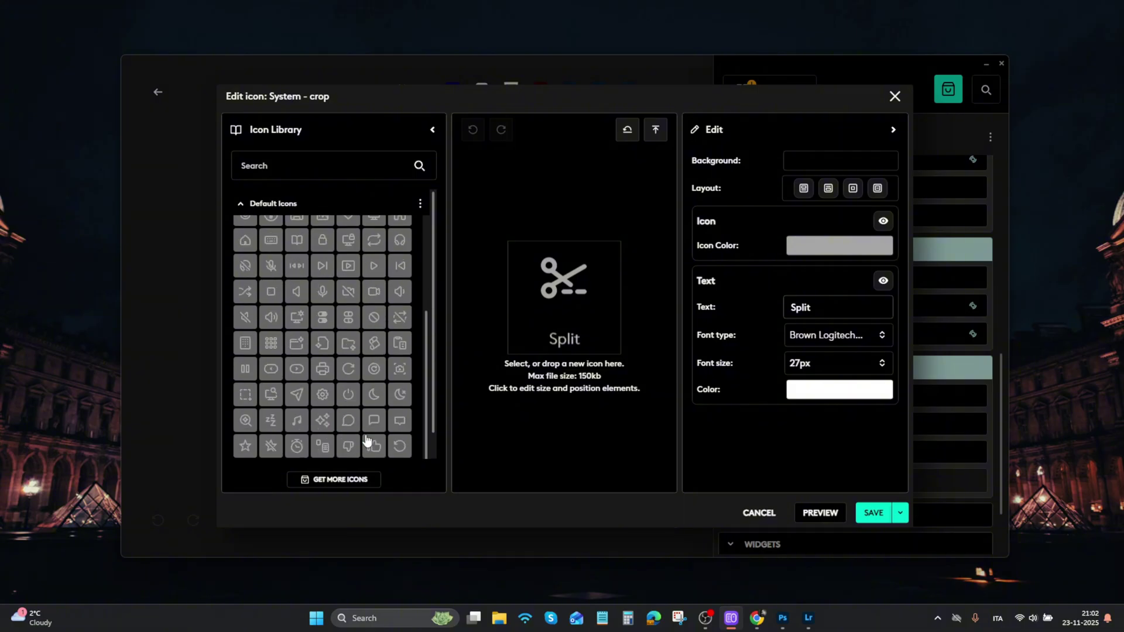
scroll(367, 440, up, 3)
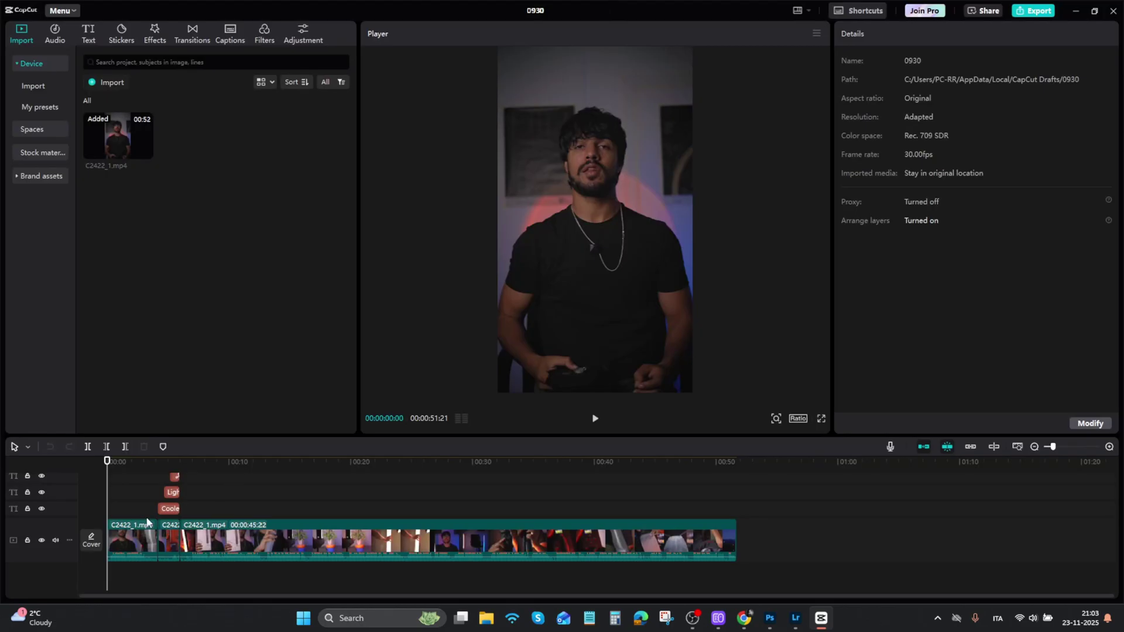
Move the short C2422 clip up a track and back, then show the long clip's Speed settings
mouse_move(169, 540)
mouse_down()
mouse_move(175, 514)
mouse_move(170, 533)
mouse_up()
click(236, 526)
click(259, 562)
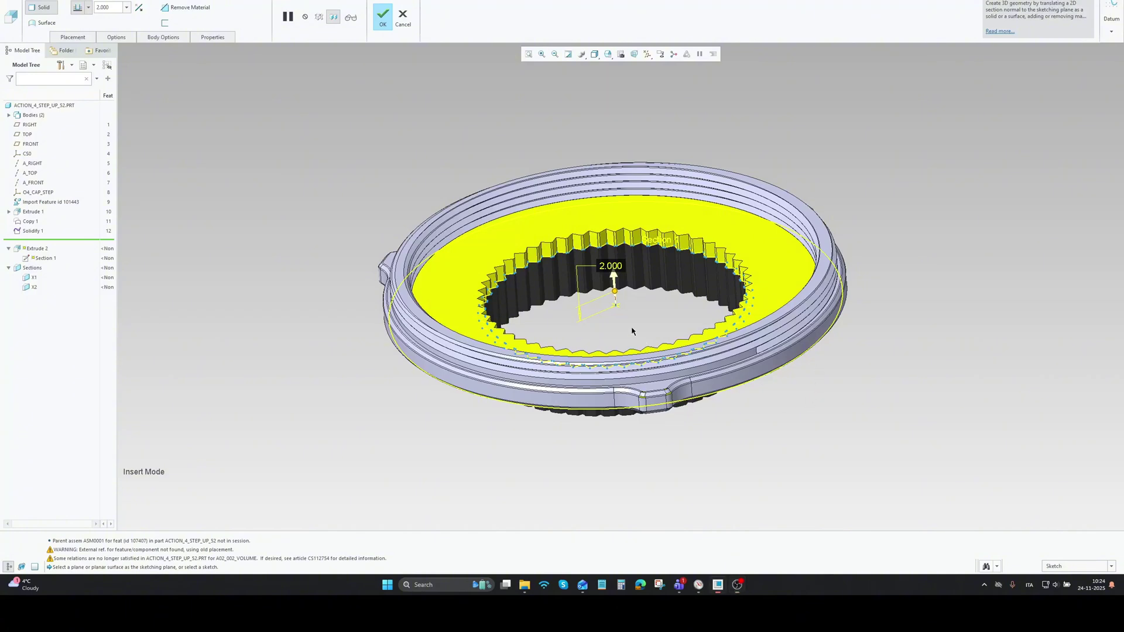
Look down on the ring part with Ctrl+D, then restore the angled default view
key(ctrl+d)
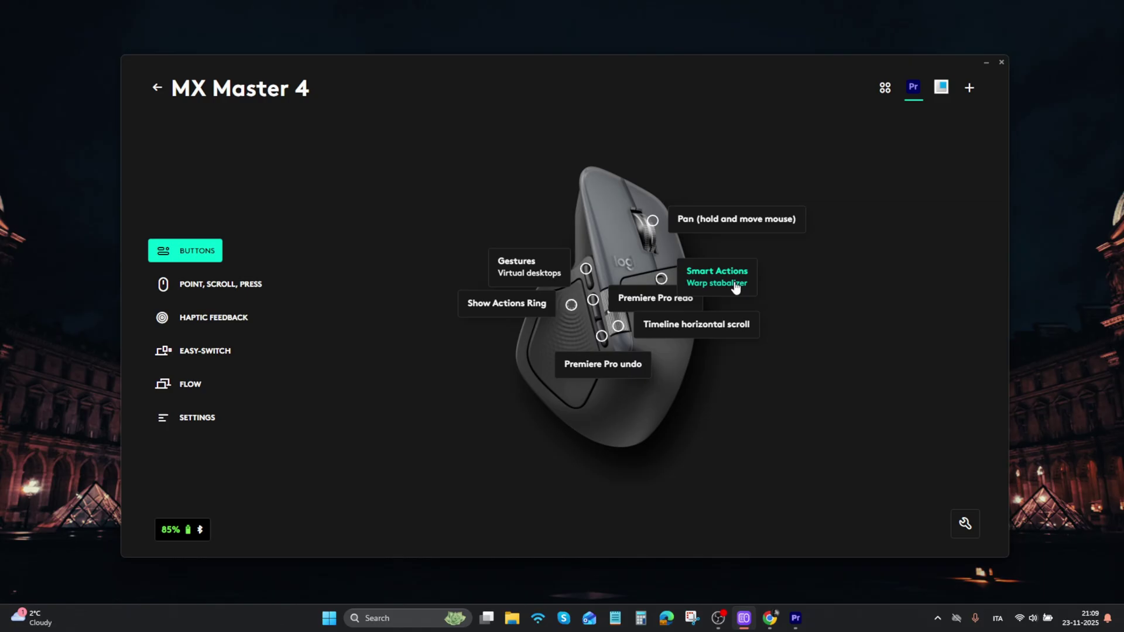
click(736, 288)
scroll(736, 287, down, 1)
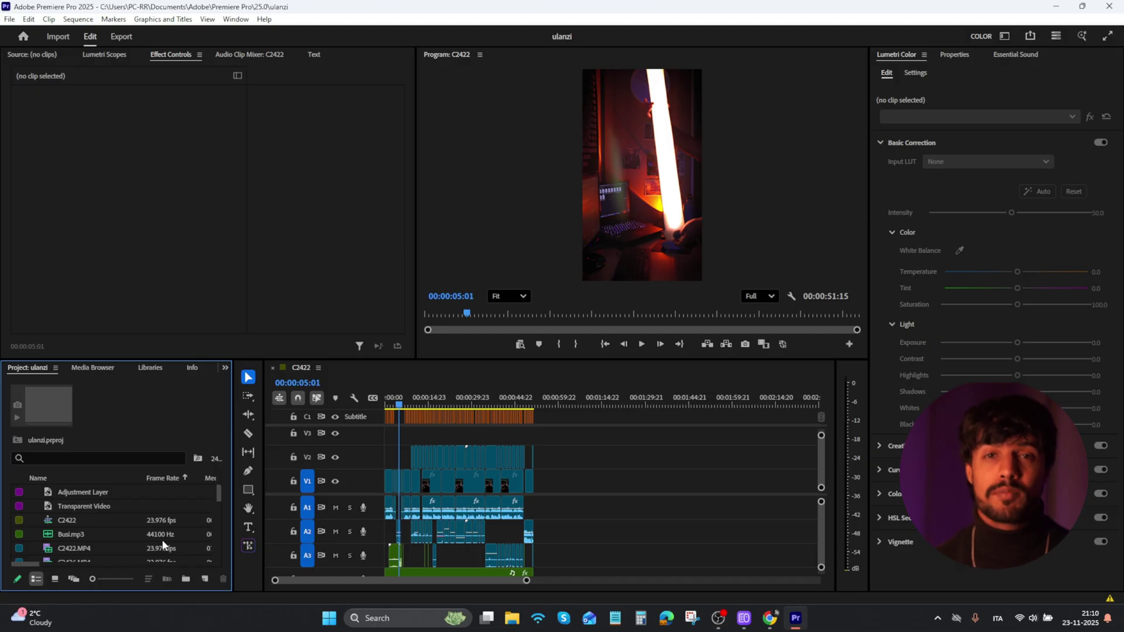
Show the Effects panel and search 'war' to reach Warp Stabilizer, then begin a new Smart Action
scroll(163, 545, down, 3)
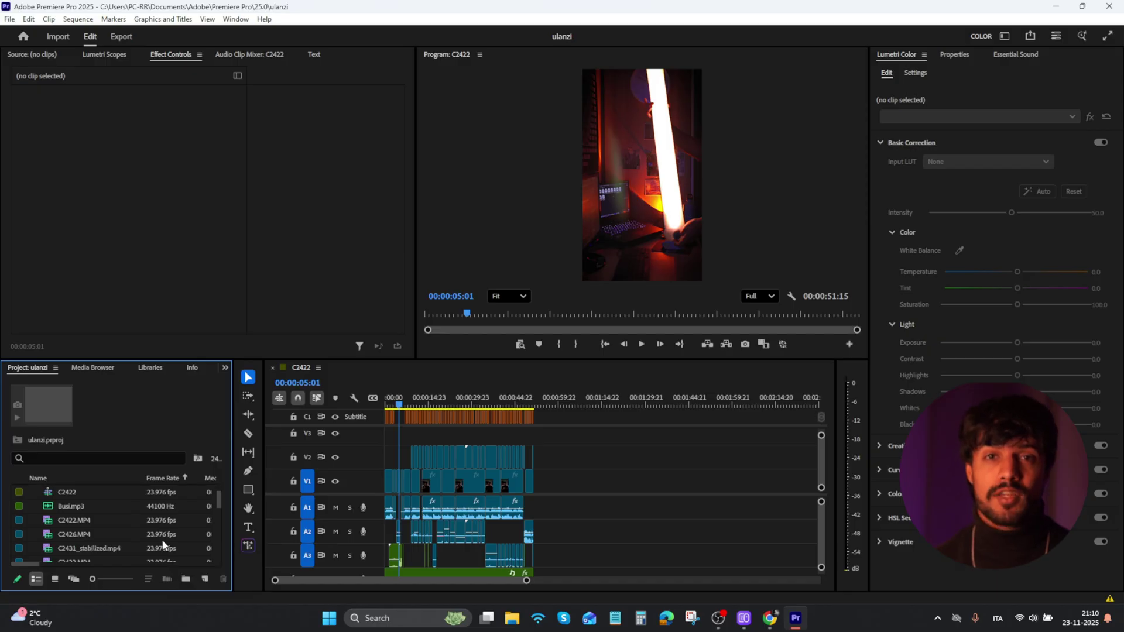
click(643, 521)
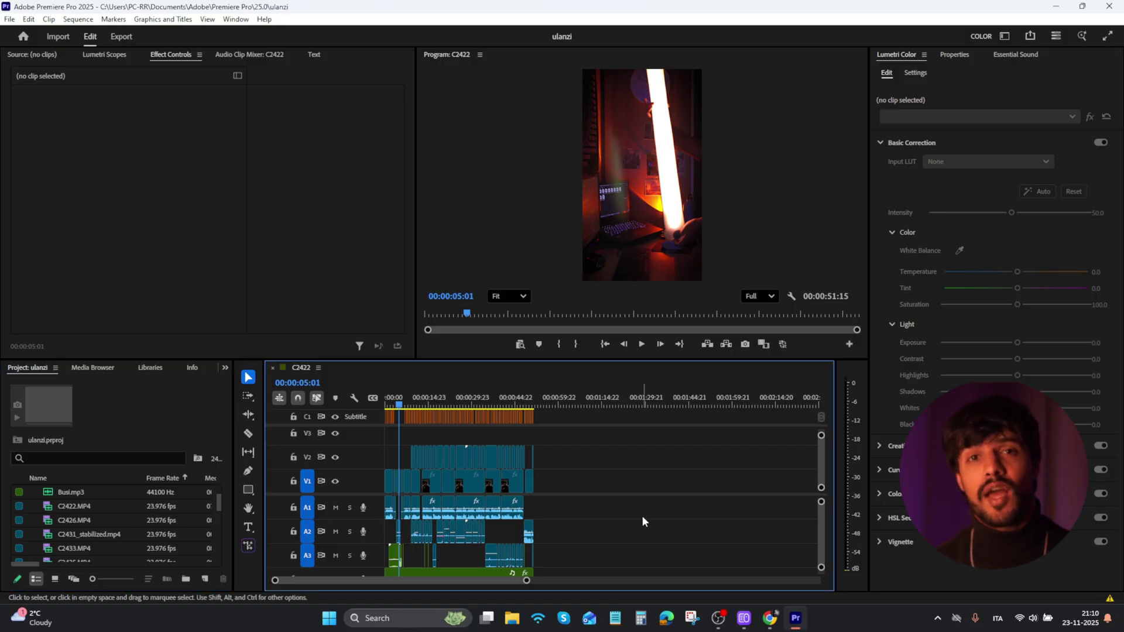
click(225, 368)
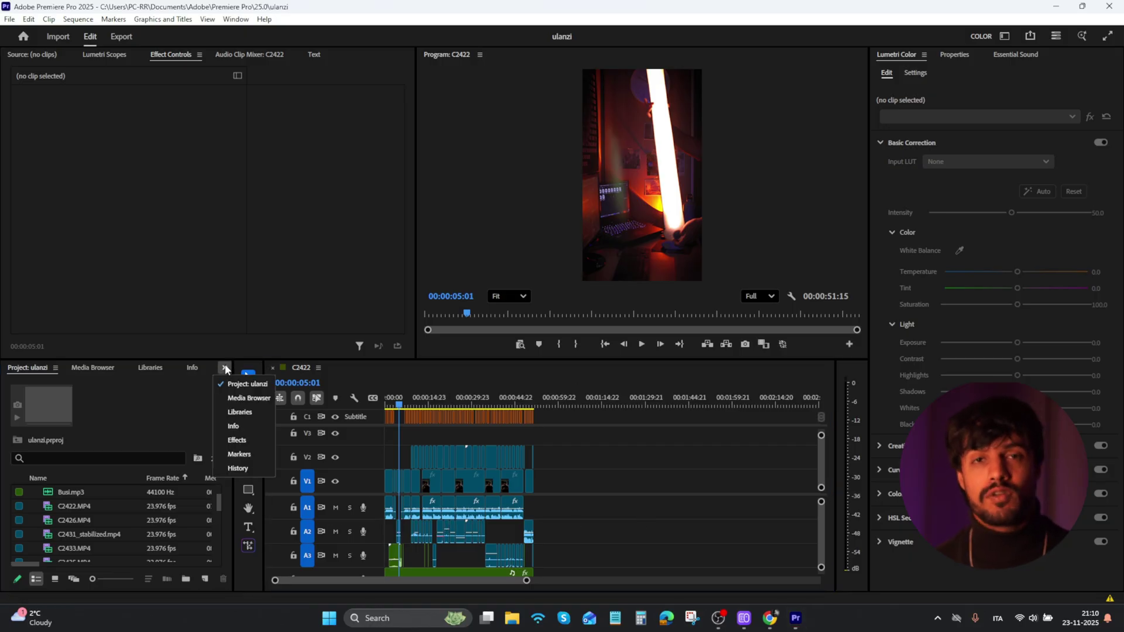
click(248, 440)
text(war)
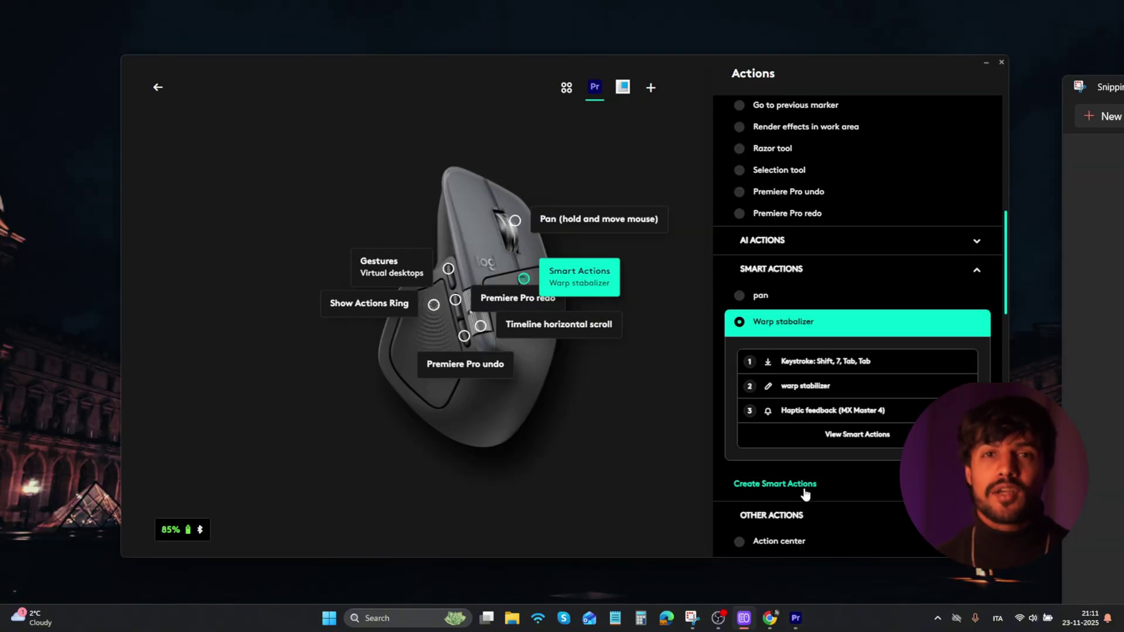
click(805, 486)
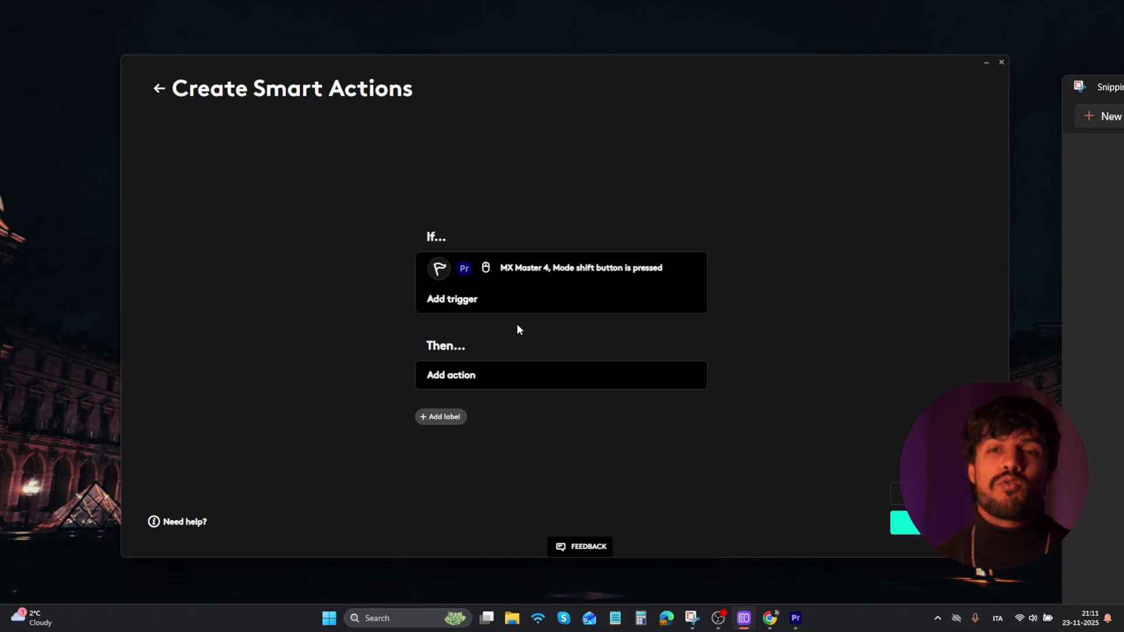
Add a keystroke action recording Shift+7, Tab, Tab to the Smart Action
click(494, 382)
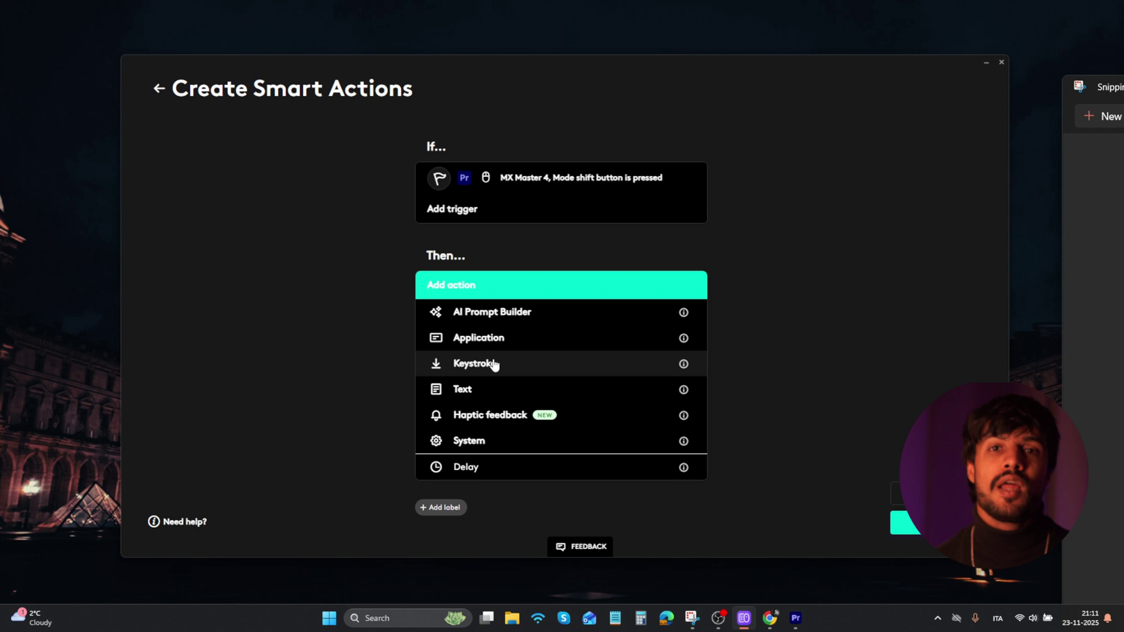
click(494, 364)
click(565, 443)
key(shift+7)
key(Tab)
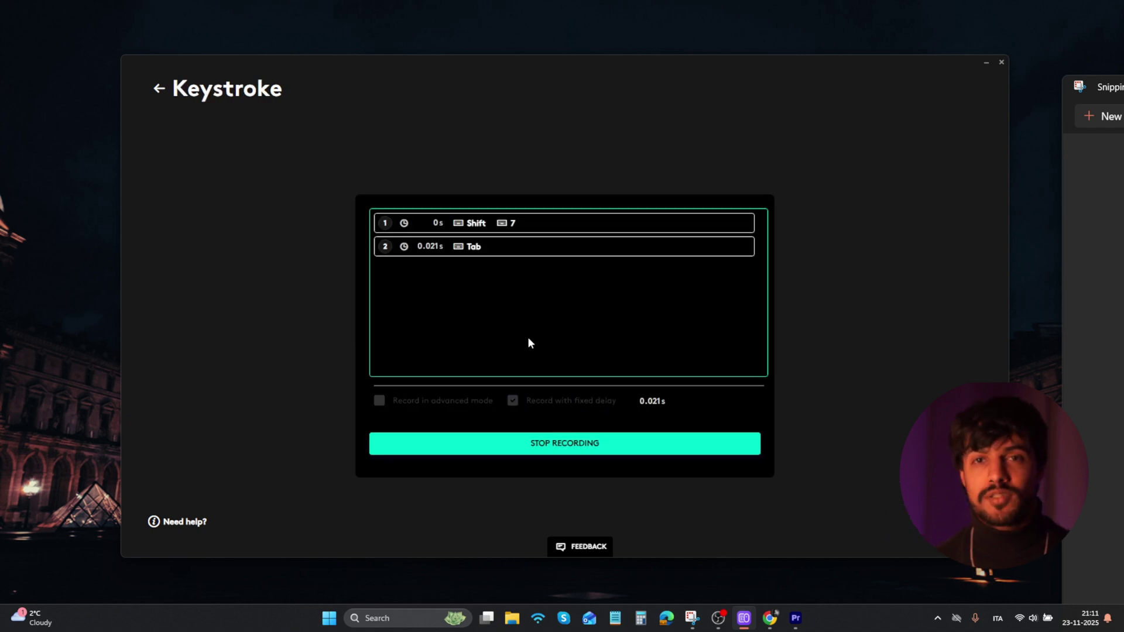
key(Tab)
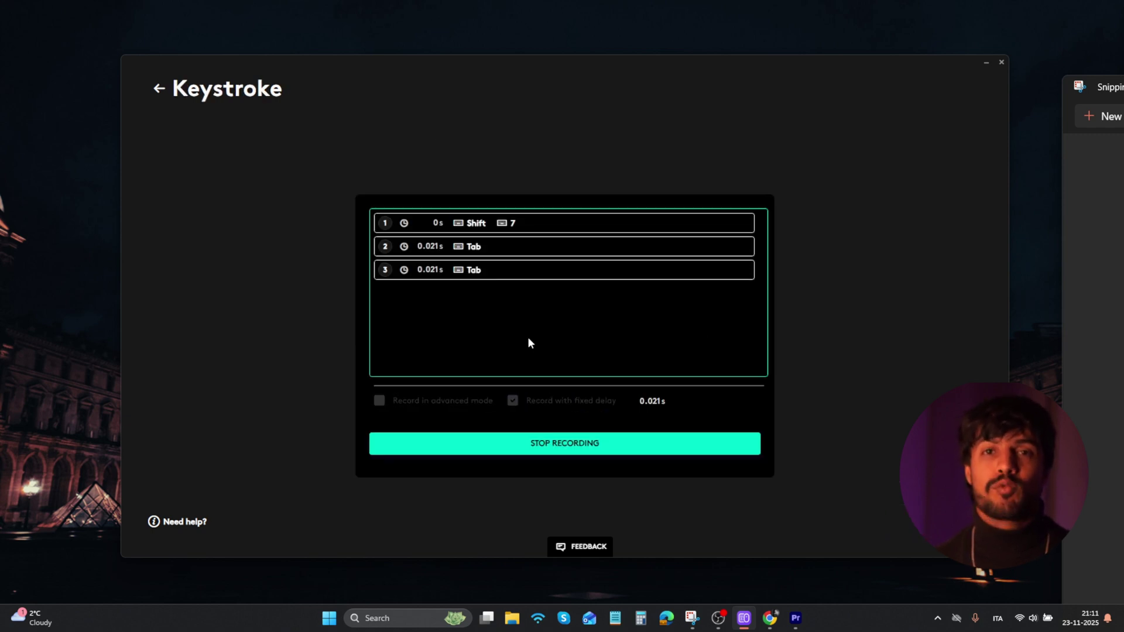
click(593, 447)
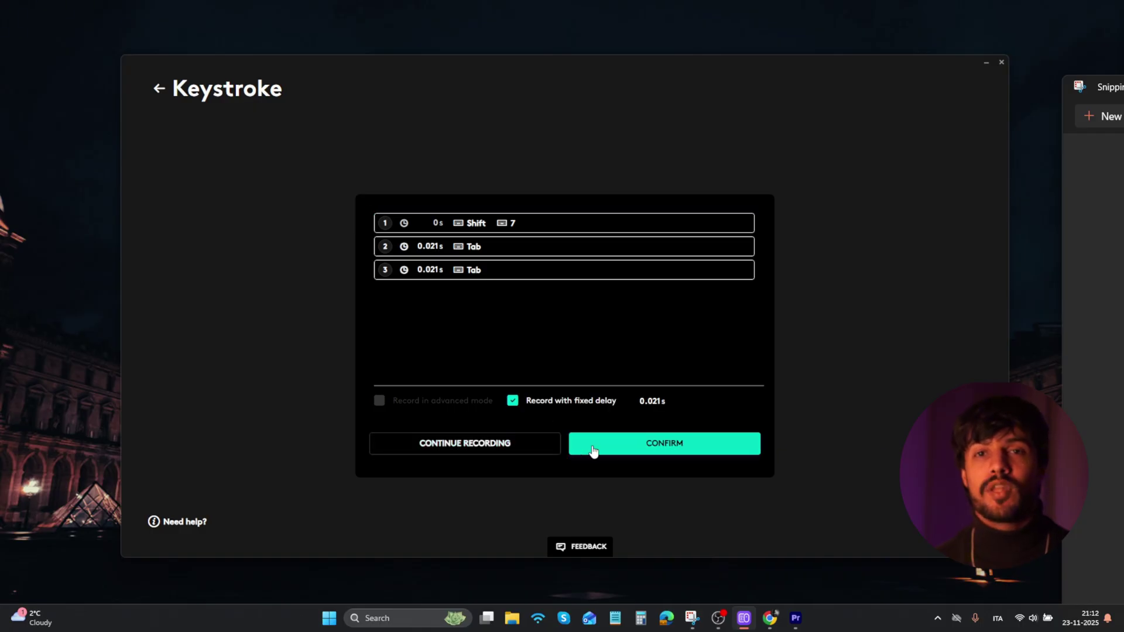
click(625, 453)
Add a text action 'warp stablizer' followed by a haptic feedback action
click(492, 406)
text(warp stabliz)
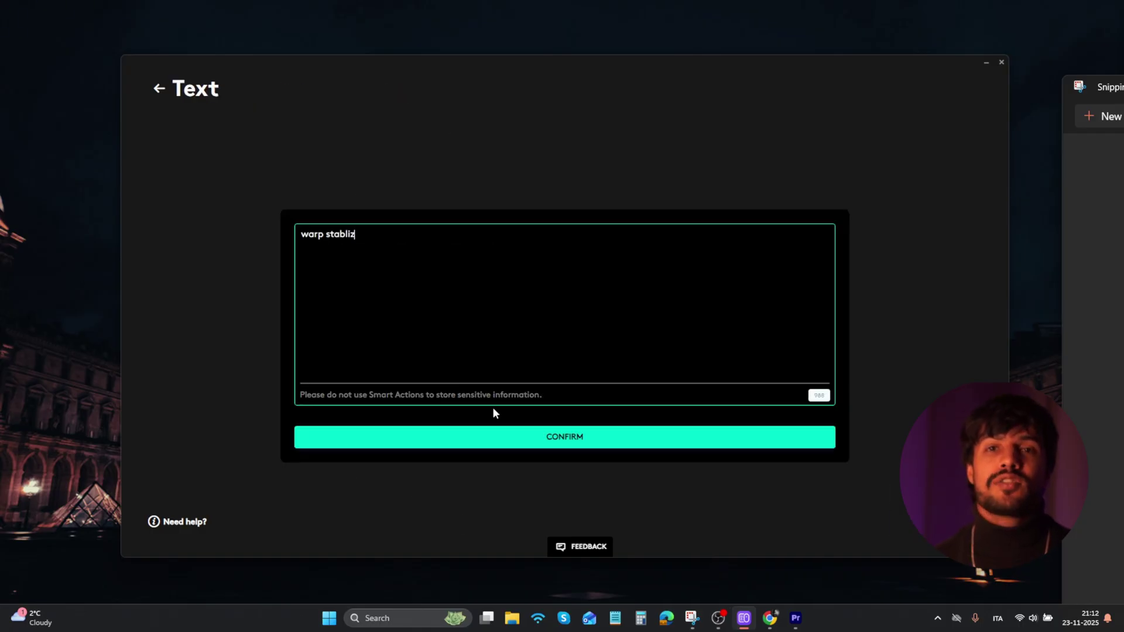
text(er)
click(495, 436)
click(578, 460)
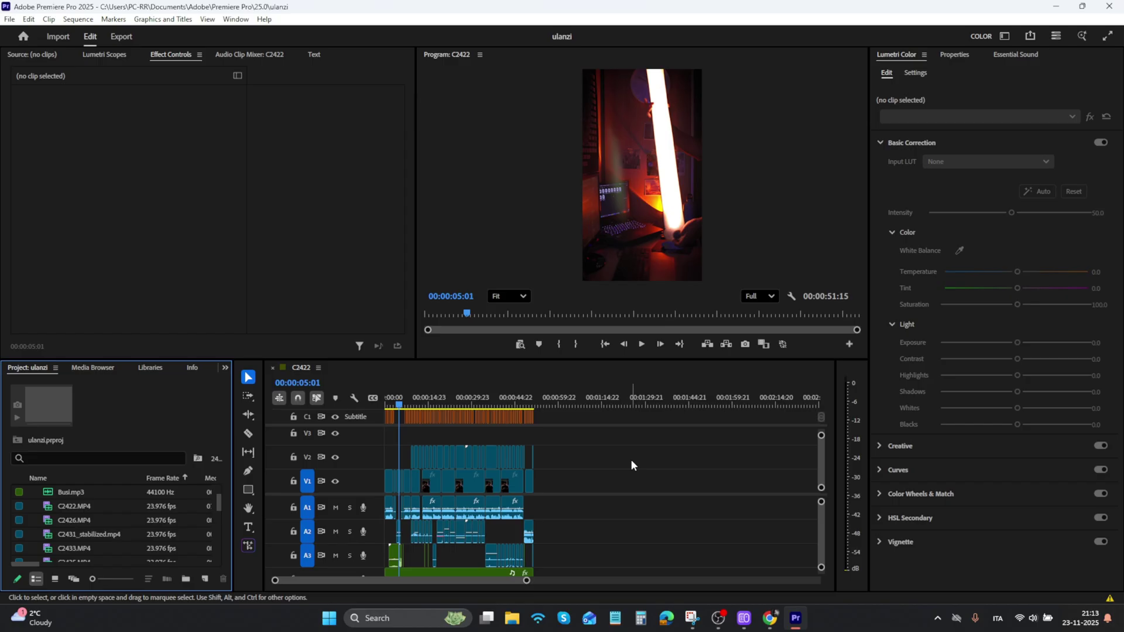
Test the Smart Action in Premiere, then list top-button actions for the white MX Master 3S
key(shift+7)
text(warp sta)
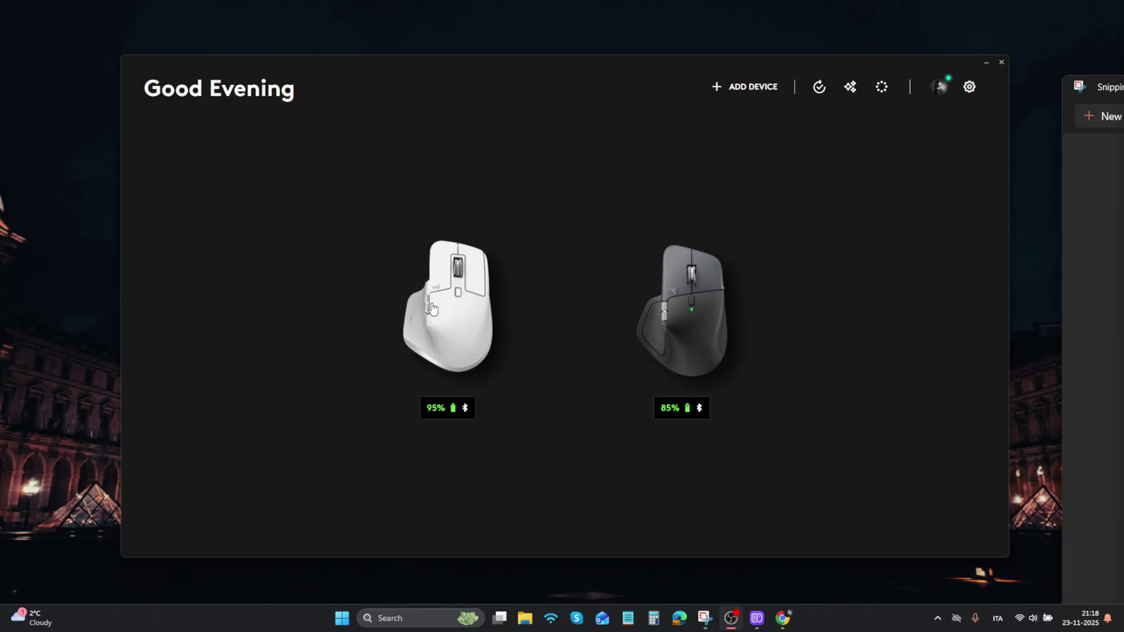
click(441, 302)
click(523, 263)
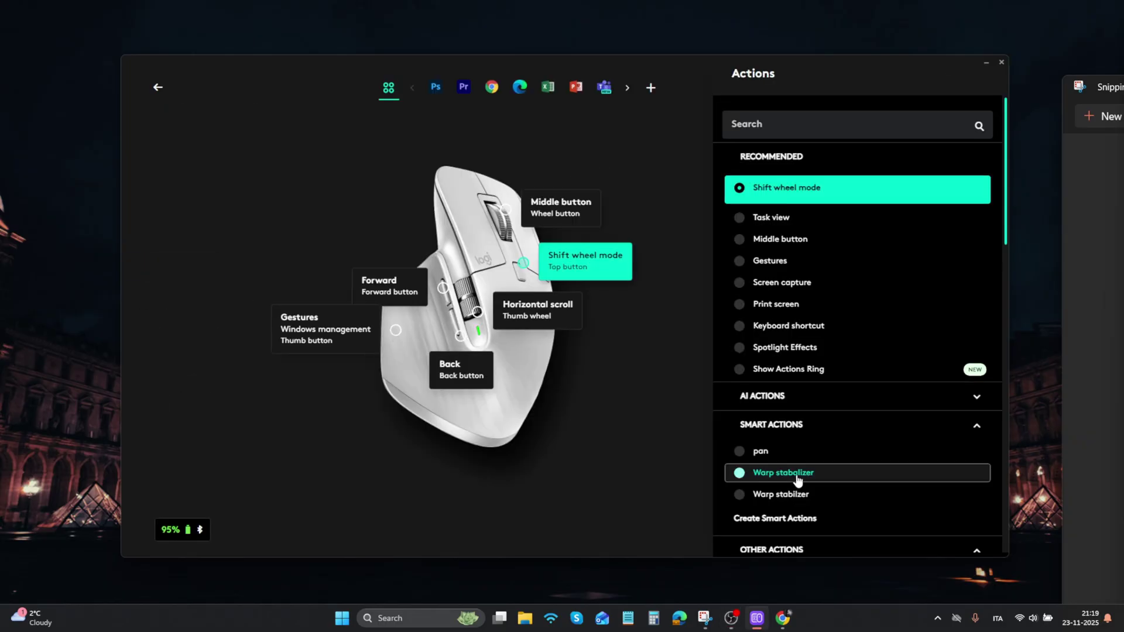
scroll(797, 480, down, 2)
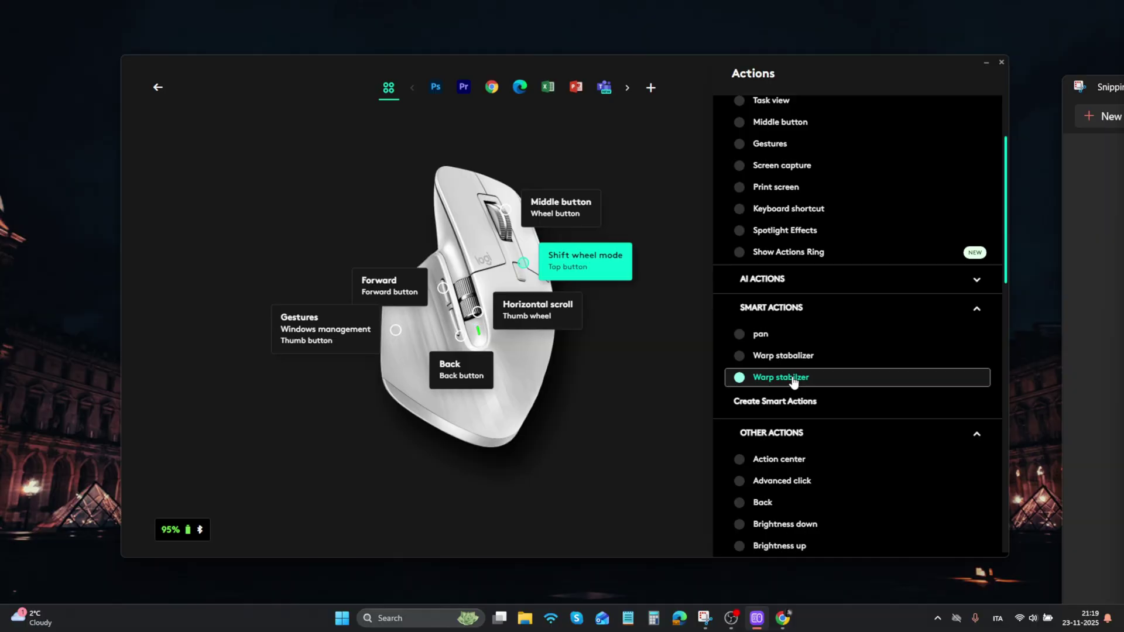